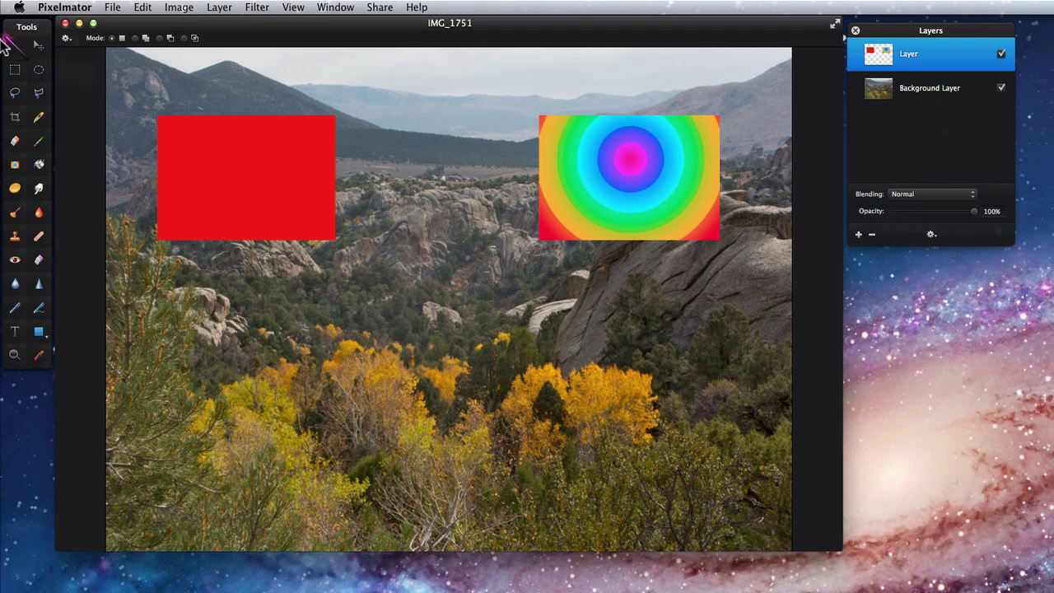
- Colour-select the red rectangle and deselect, then magic-wand the gradient's inner rings, undoing the clear
left_click(236, 178)
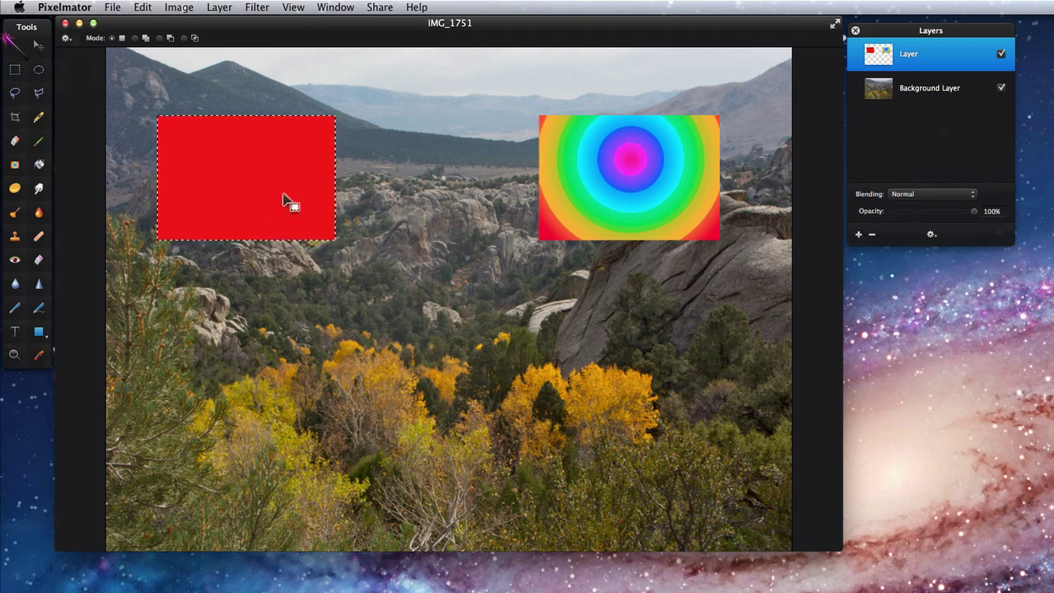
key("super+d")
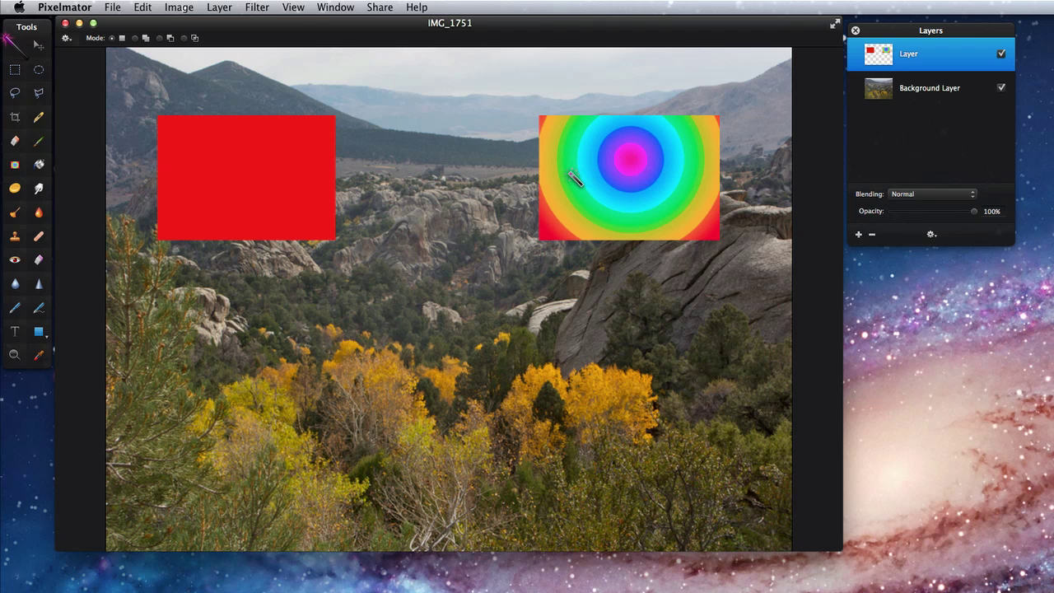
left_click_drag(570, 174, 611, 188)
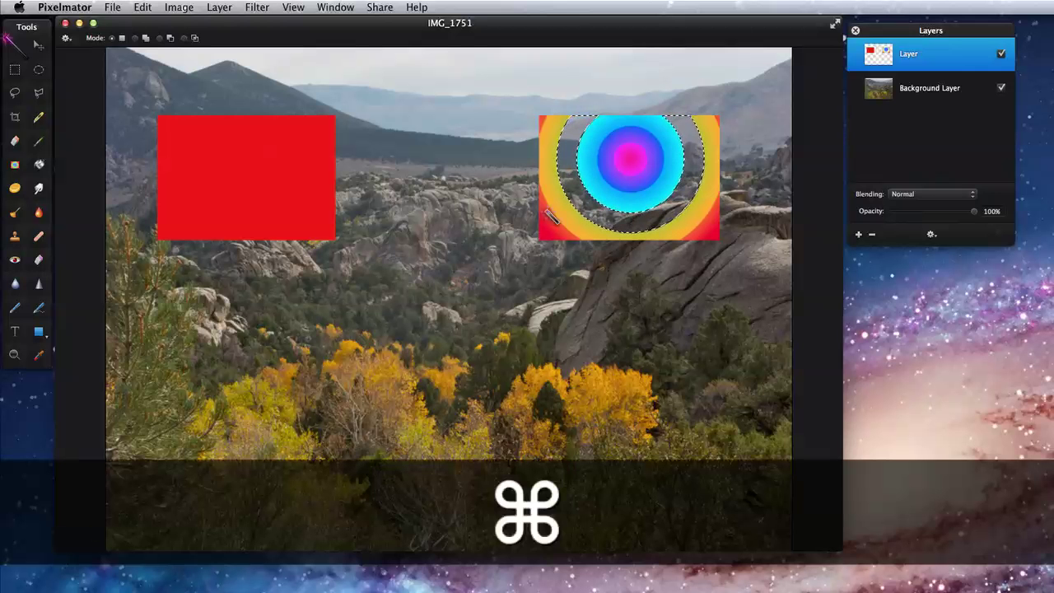
key("super+z")
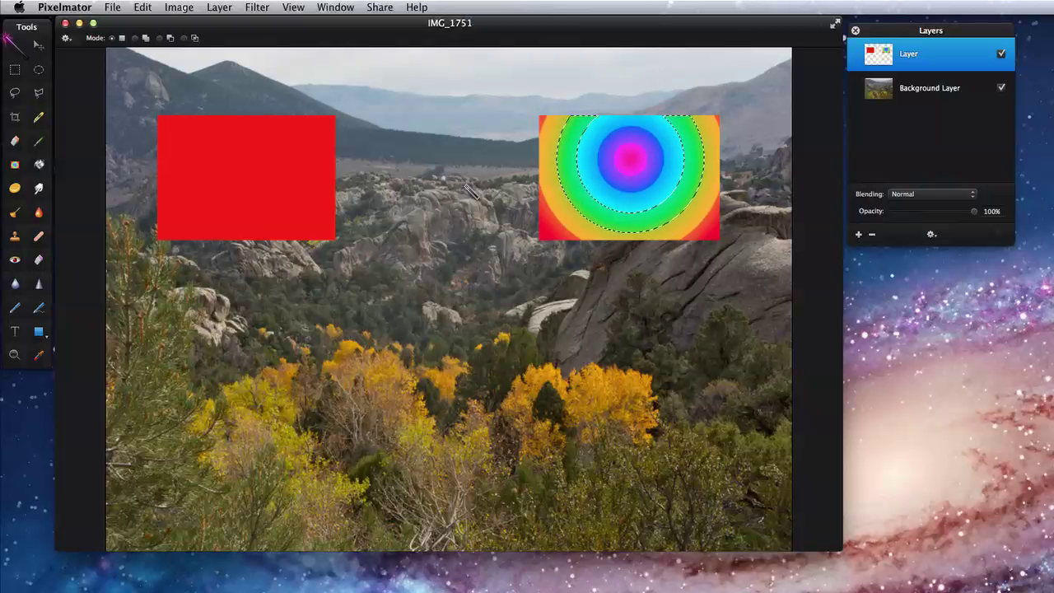
- Feather the gradient-ring selection to 28% with Refine Selection, then deselect
left_click(142, 7)
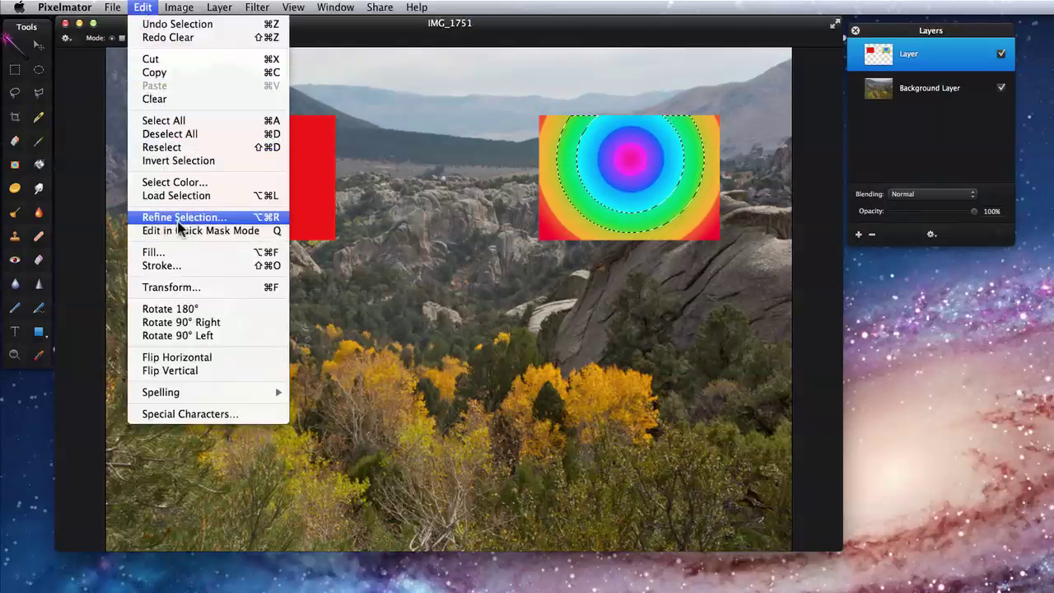
left_click(176, 219)
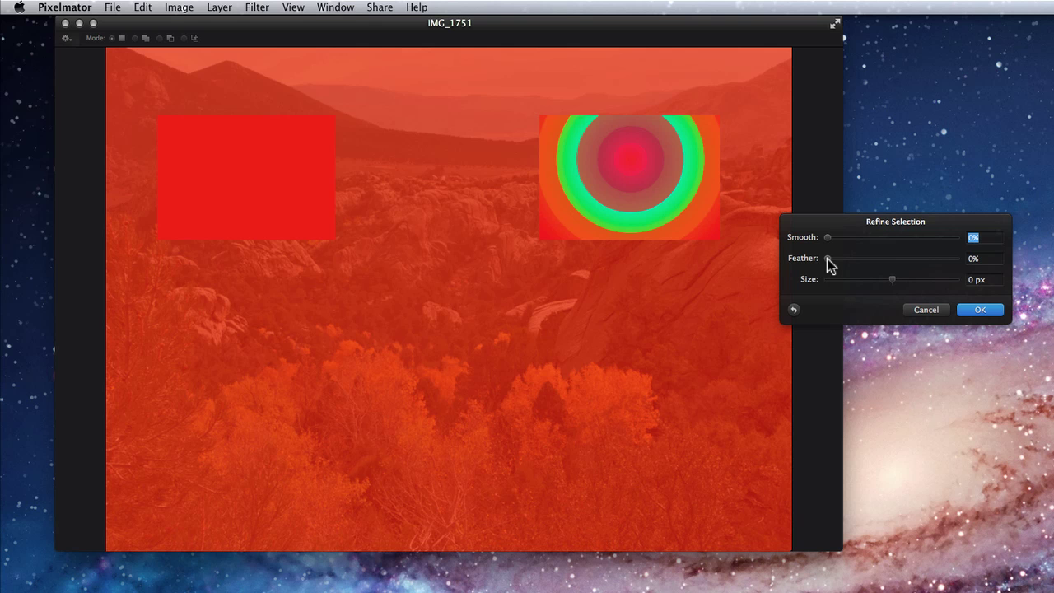
left_click_drag(827, 258, 916, 280)
left_click(982, 311)
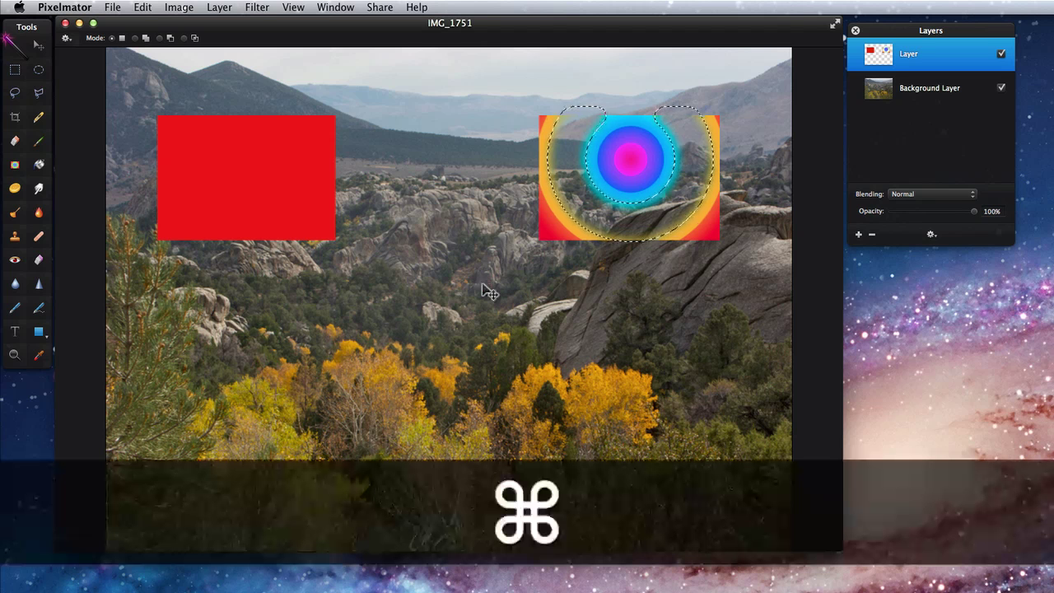
key("super+d")
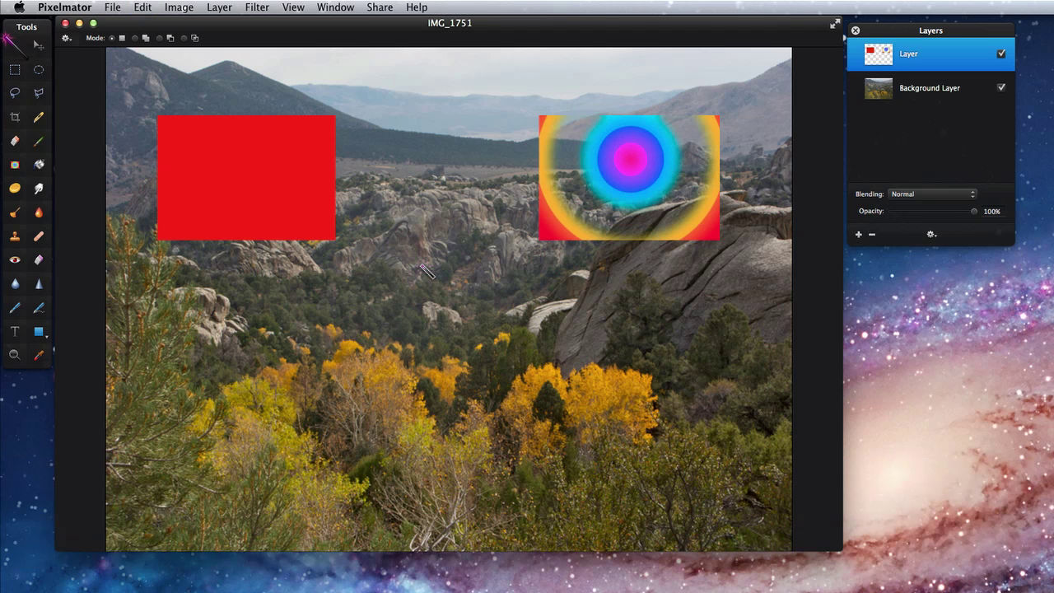
- Delete the top layer holding the red rectangle and rainbow gradient
left_click(141, 7)
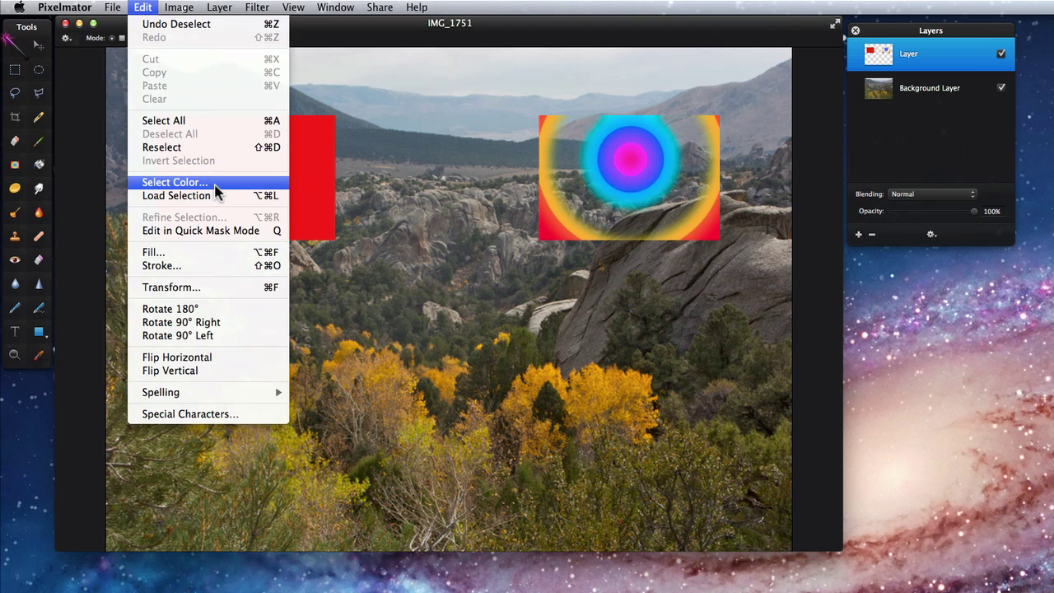
left_click(412, 165)
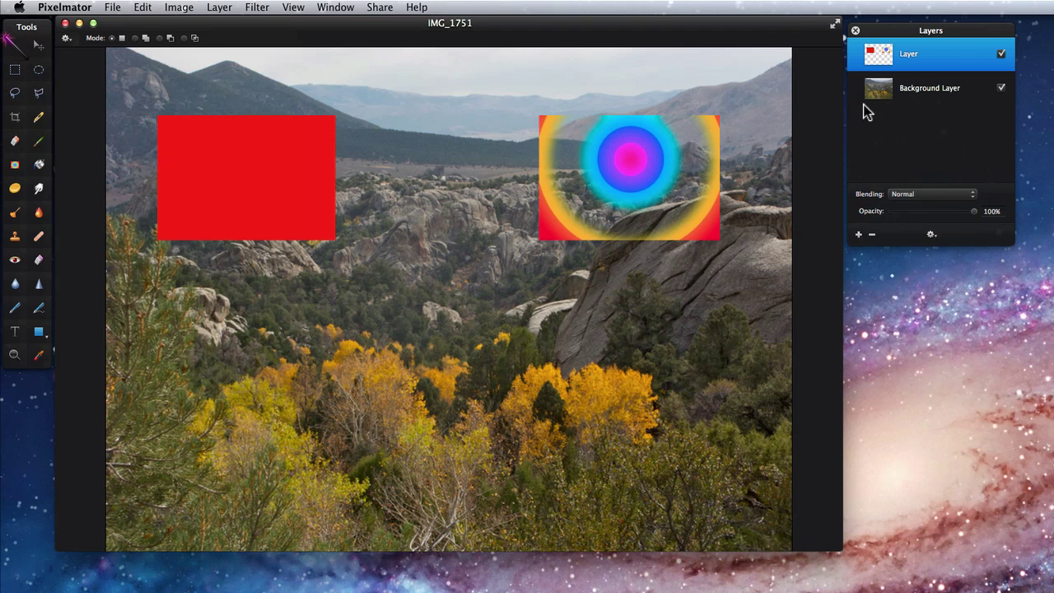
left_click(872, 235)
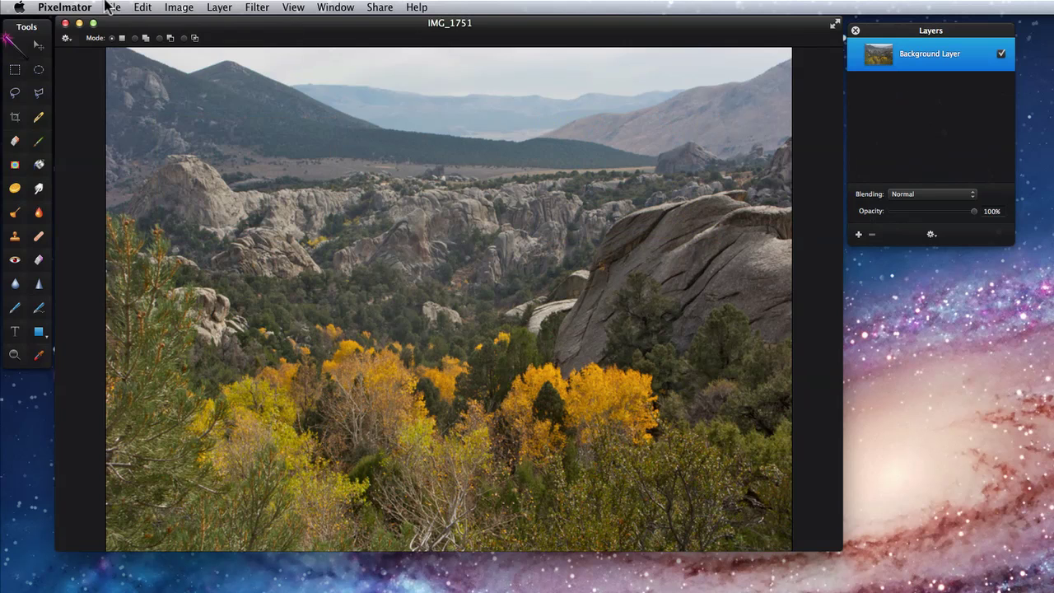
- Use Select Color to sample the yellow trees' orange and set Radius to 175%
left_click(142, 7)
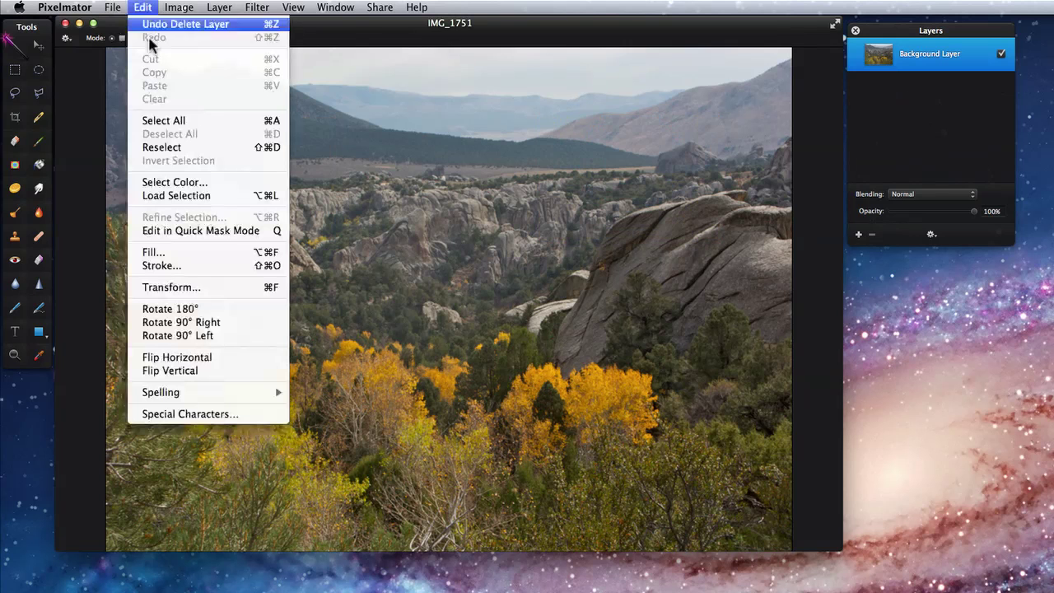
left_click(157, 183)
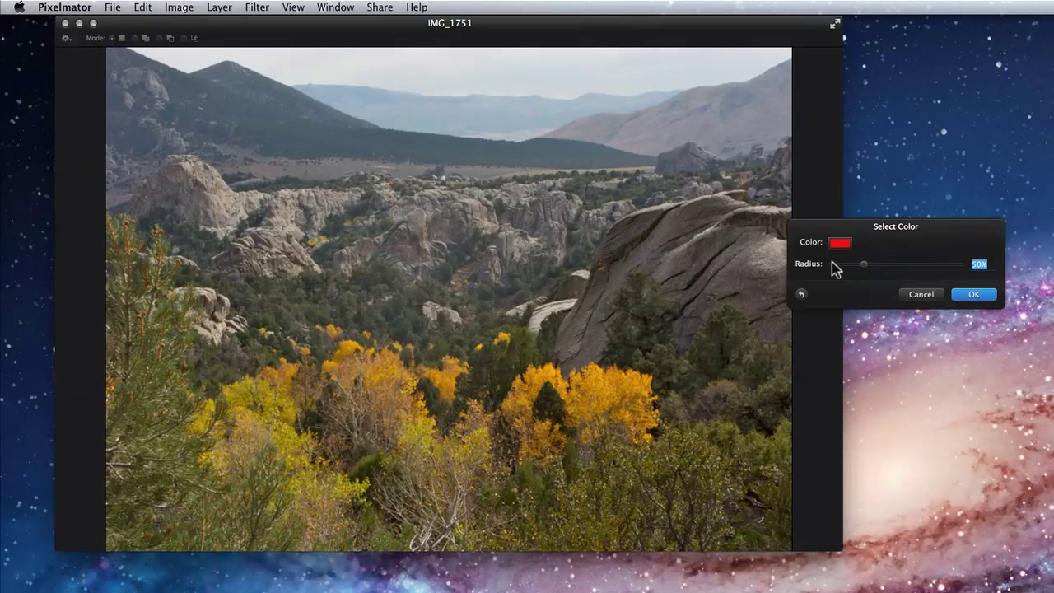
left_click_drag(878, 235, 696, 218)
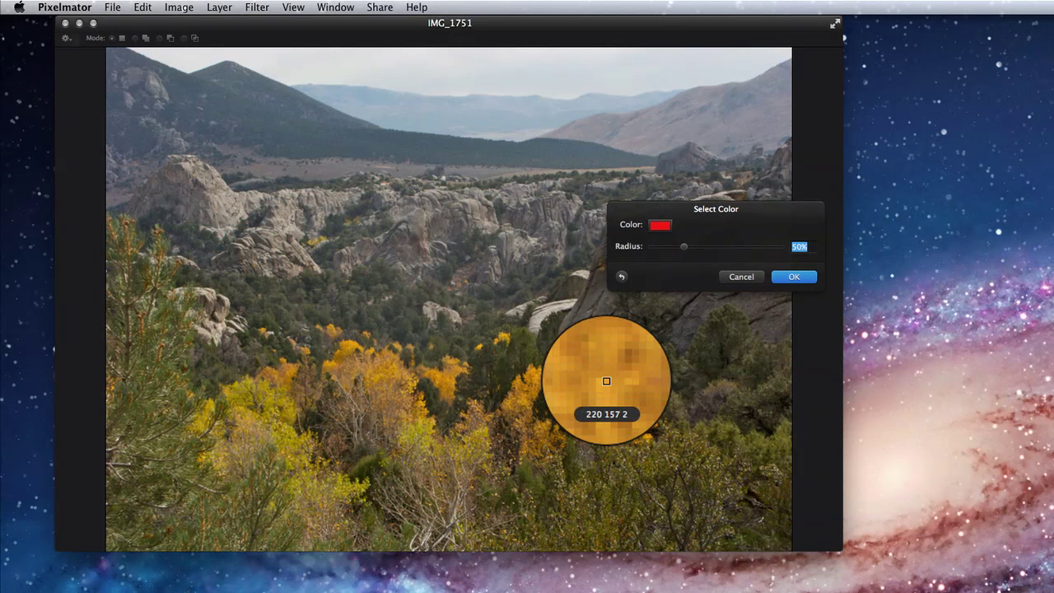
left_click(606, 381)
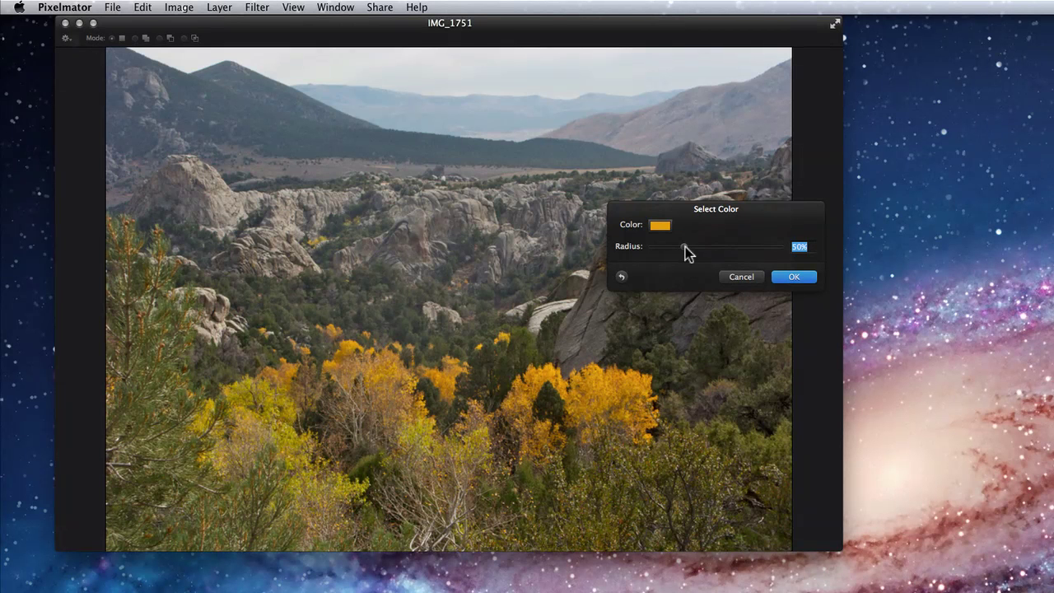
left_click_drag(684, 247, 766, 249)
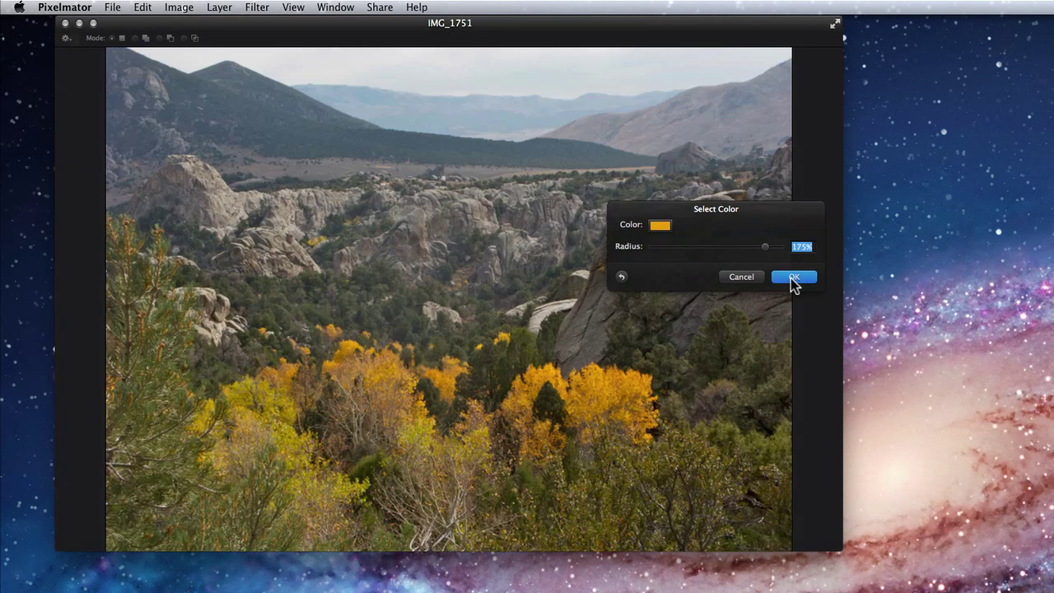
- Confirm the colour selection, copy the foliage to a new Layer via Copy, and deselect
left_click(793, 278)
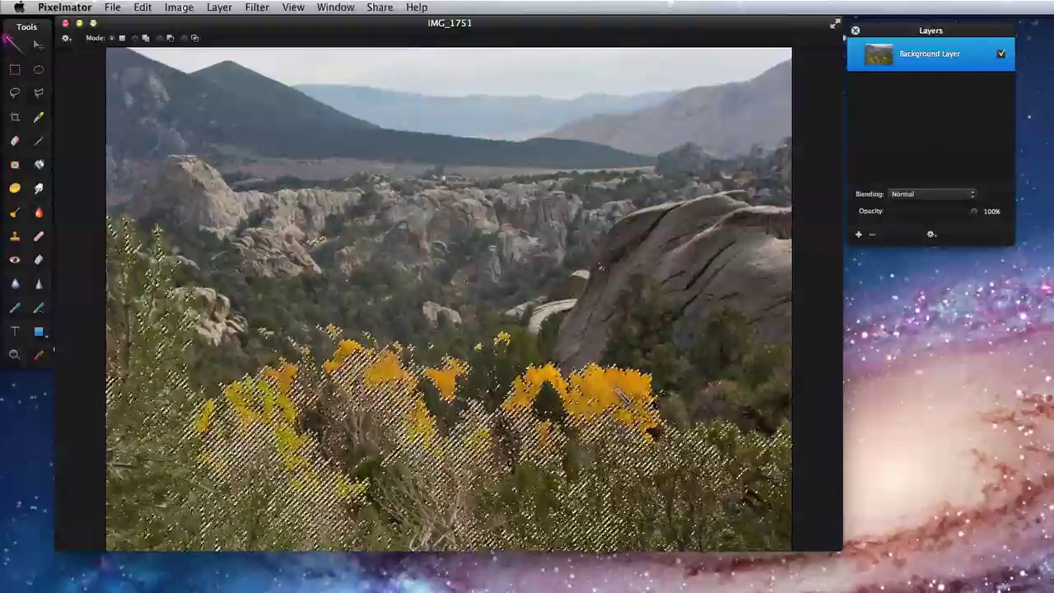
right_click(619, 390)
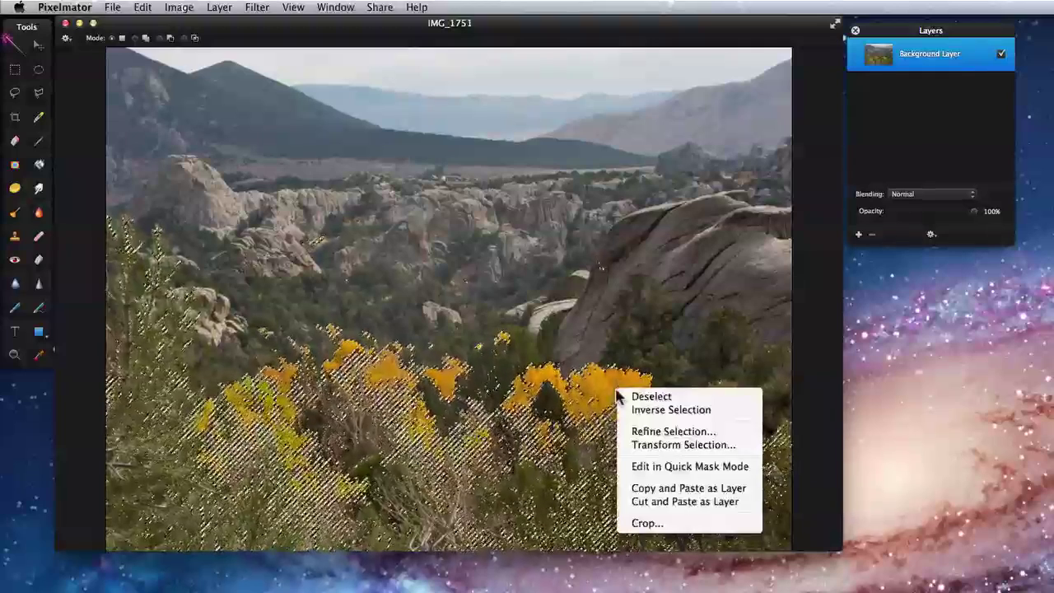
left_click(671, 489)
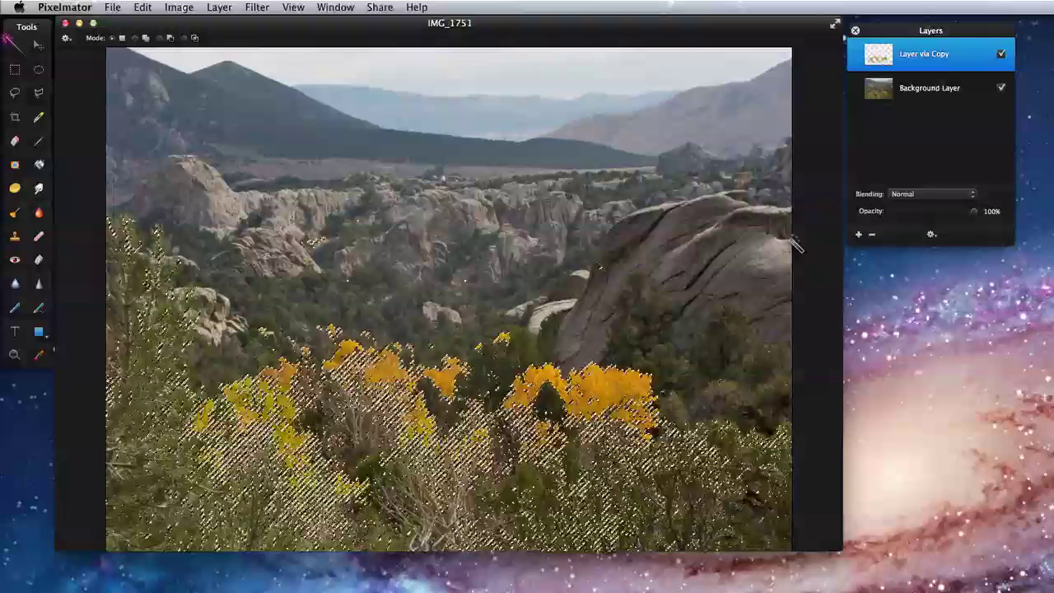
key("super+d")
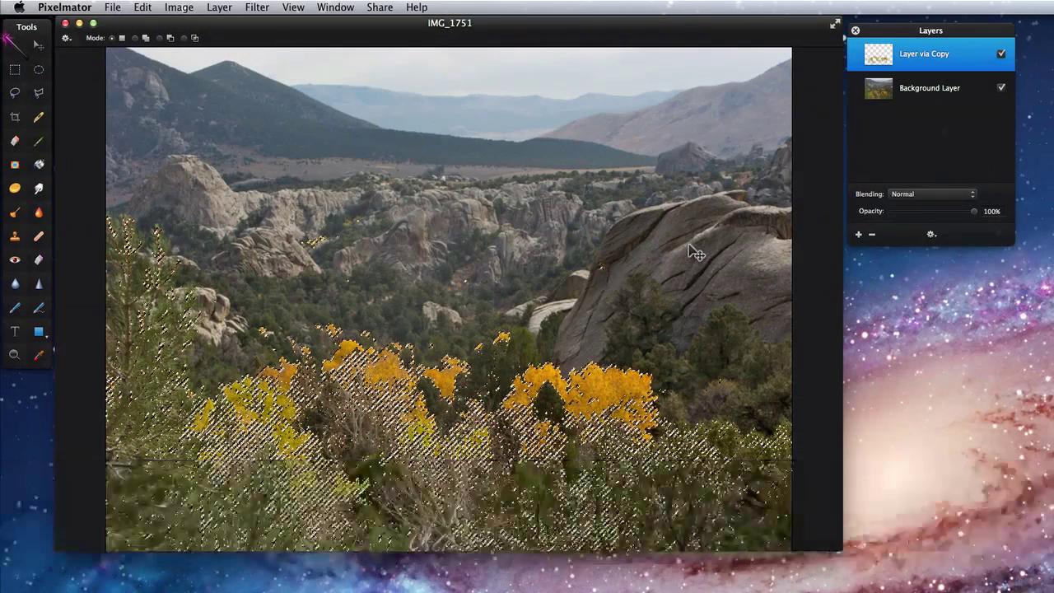
- Toggle the Background Layer's visibility off and on twice, then make it active
left_click(1001, 89)
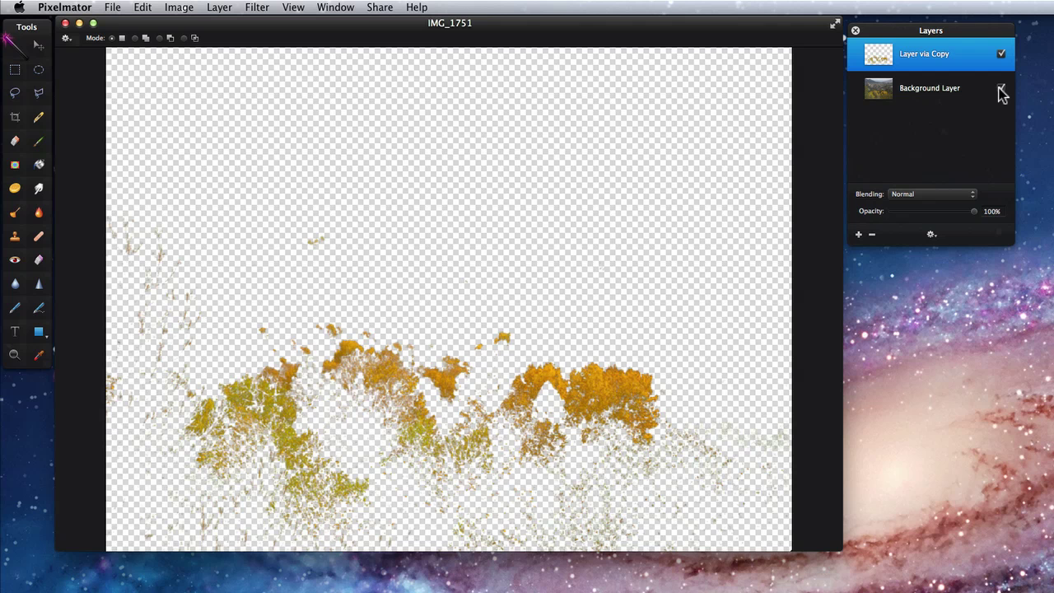
left_click(1002, 89)
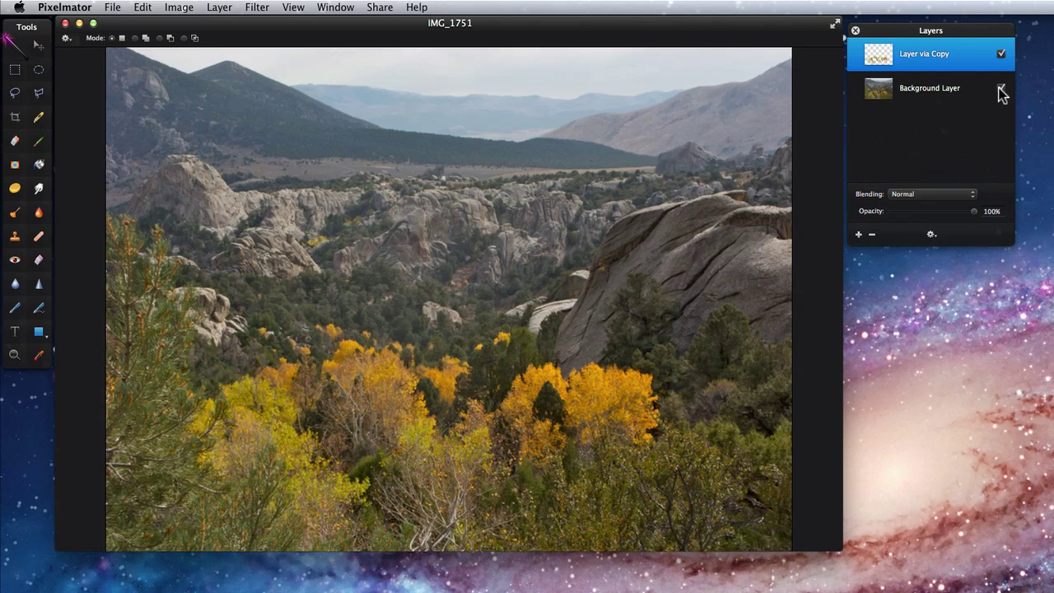
left_click(1001, 89)
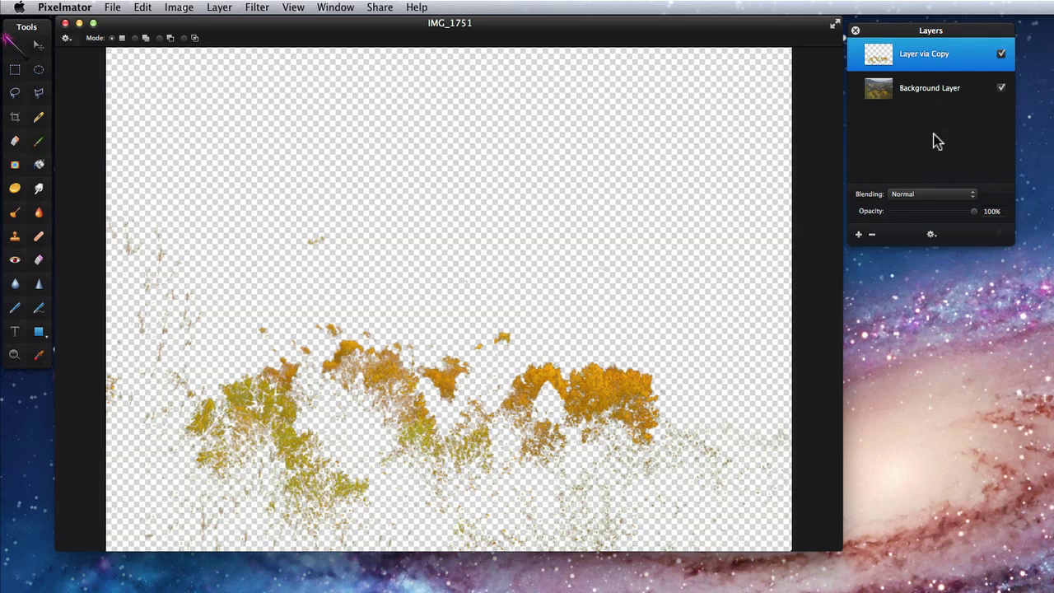
left_click(1000, 90)
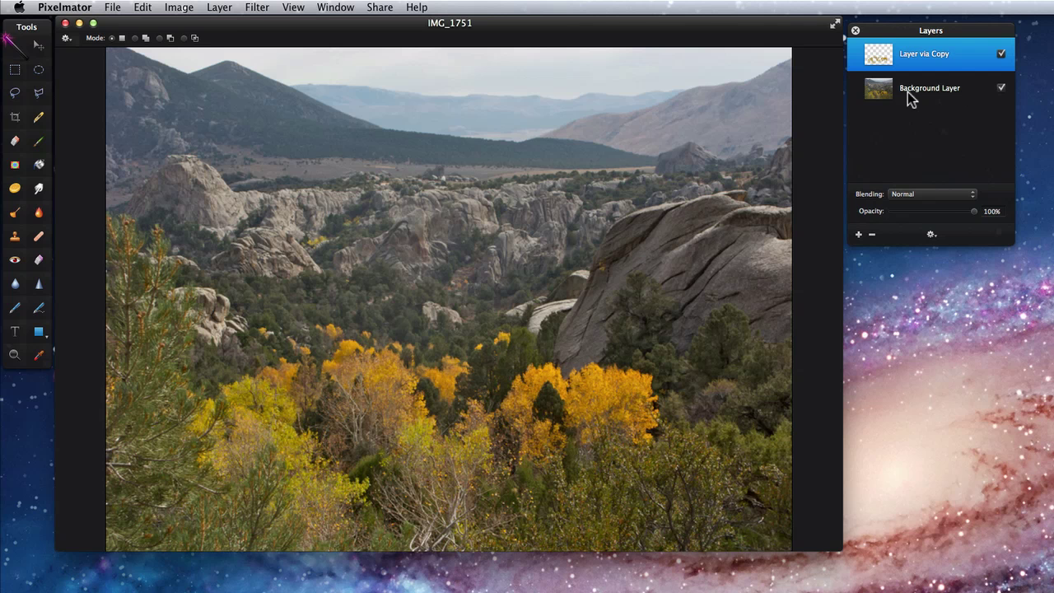
left_click(907, 92)
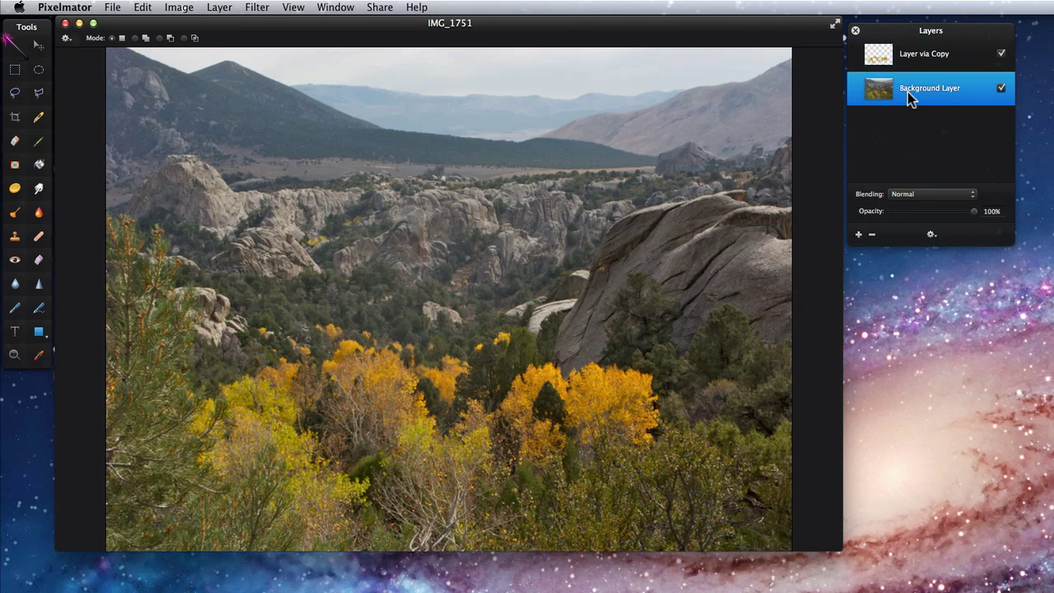
left_click(176, 10)
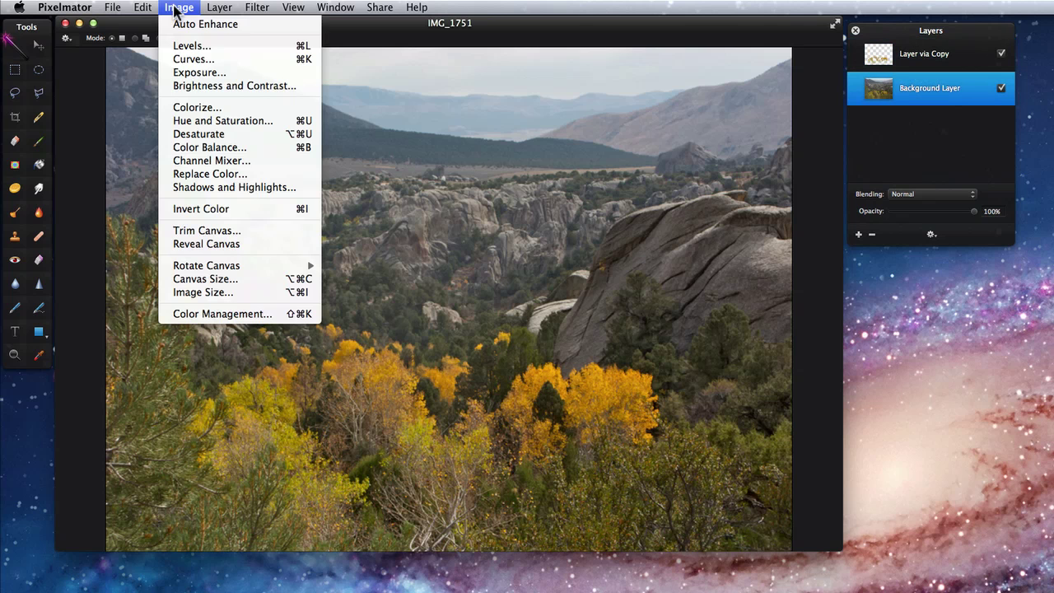
left_click(195, 135)
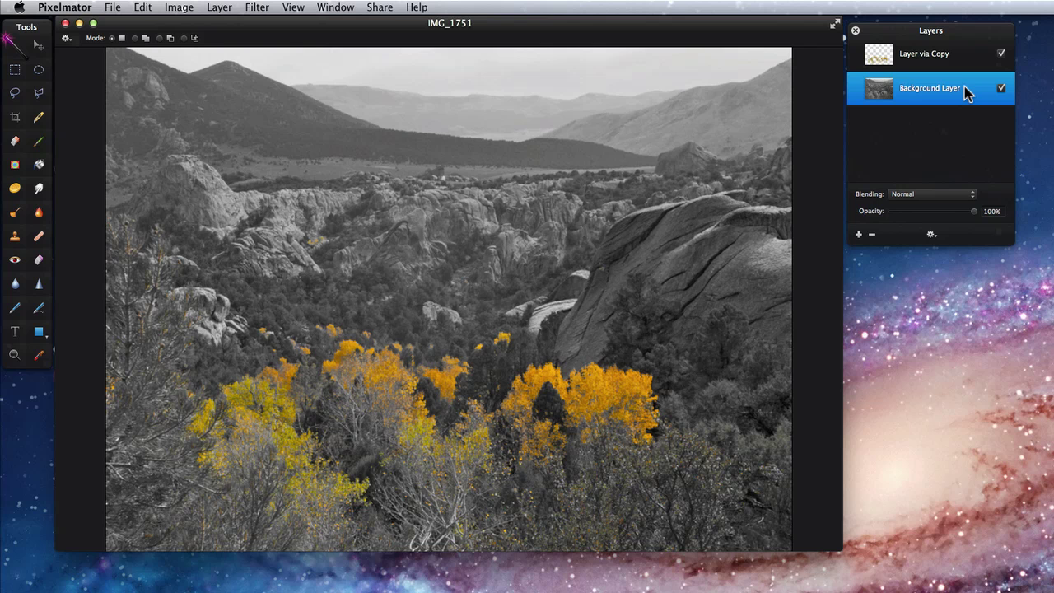
key("super+z")
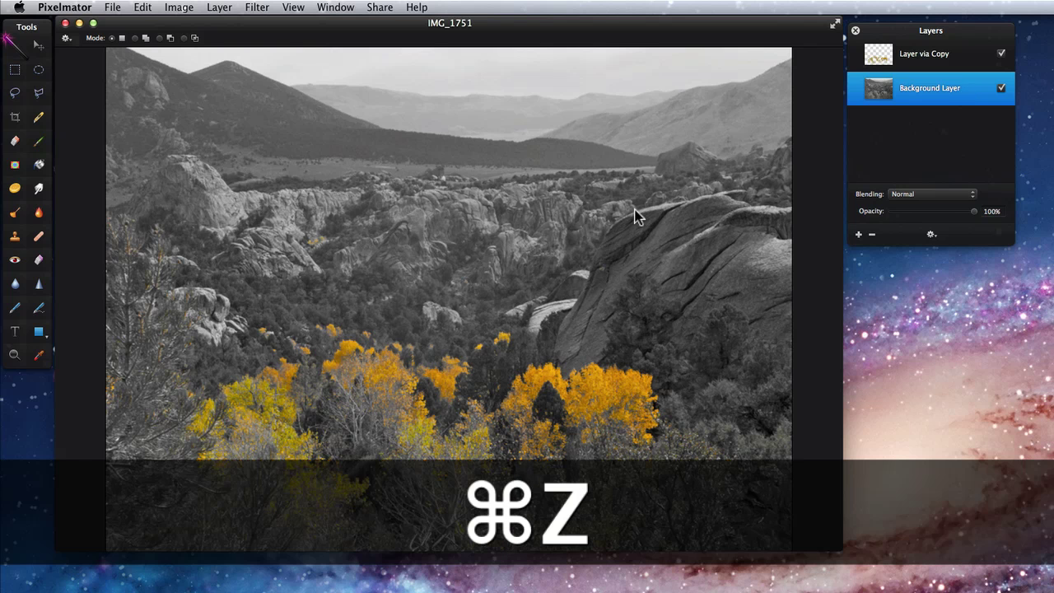
key("super+z")
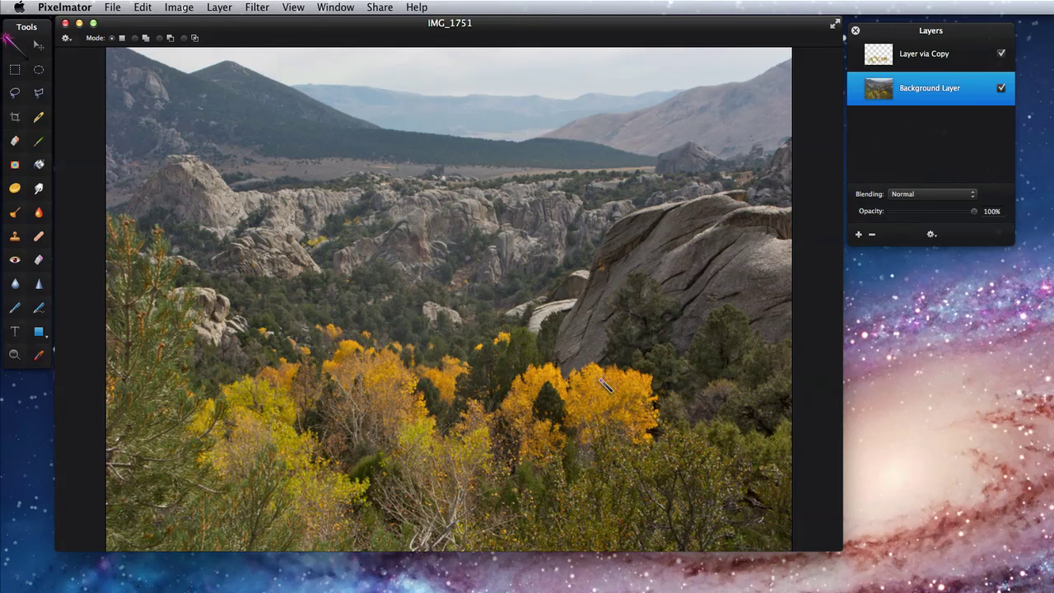
left_click_drag(603, 384, 631, 405)
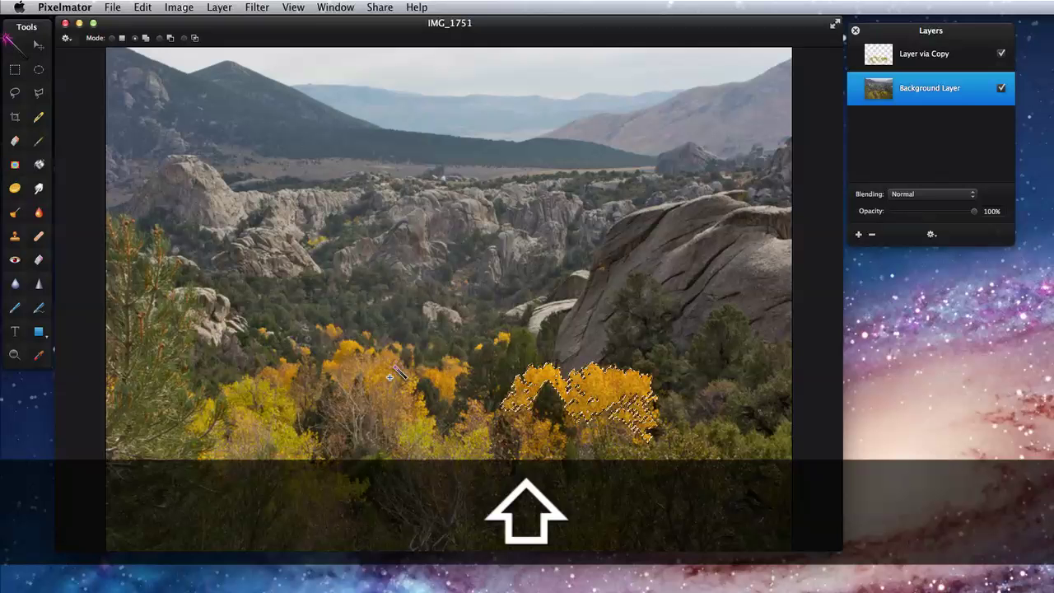
left_click_drag(388, 366, 412, 385, "shift")
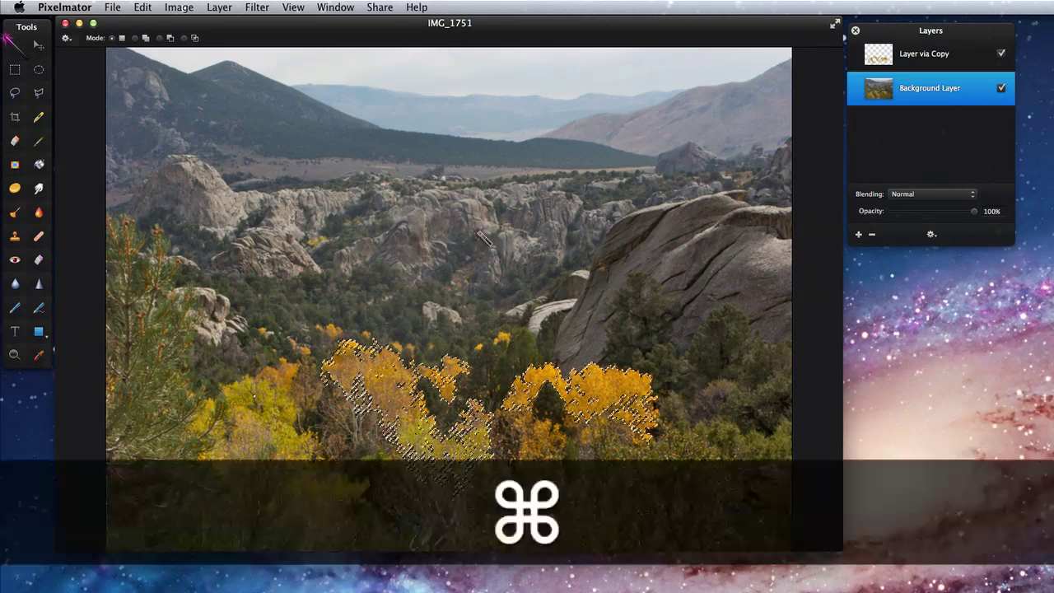
key("super+d")
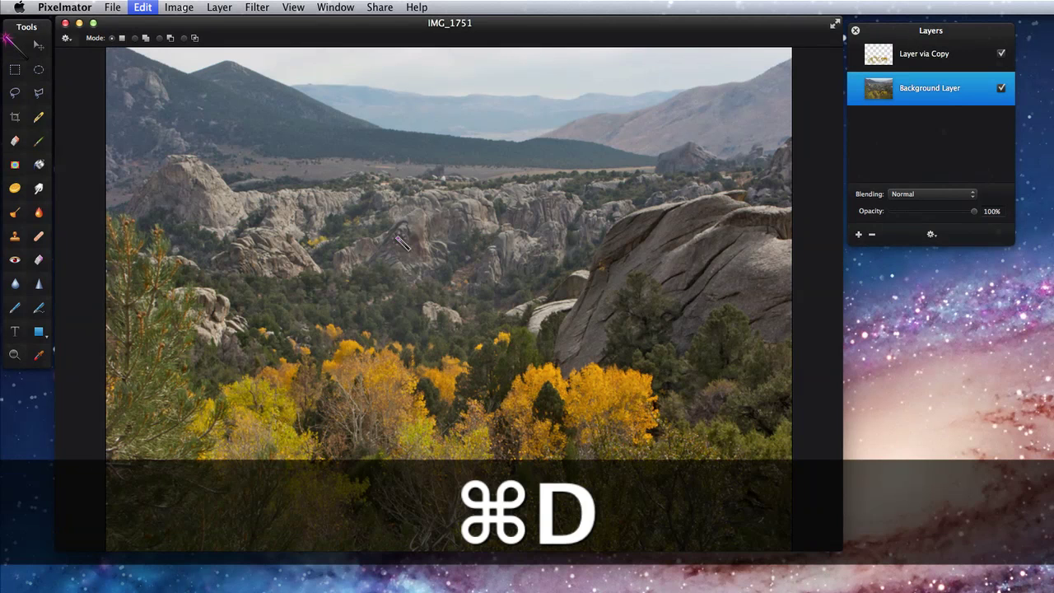